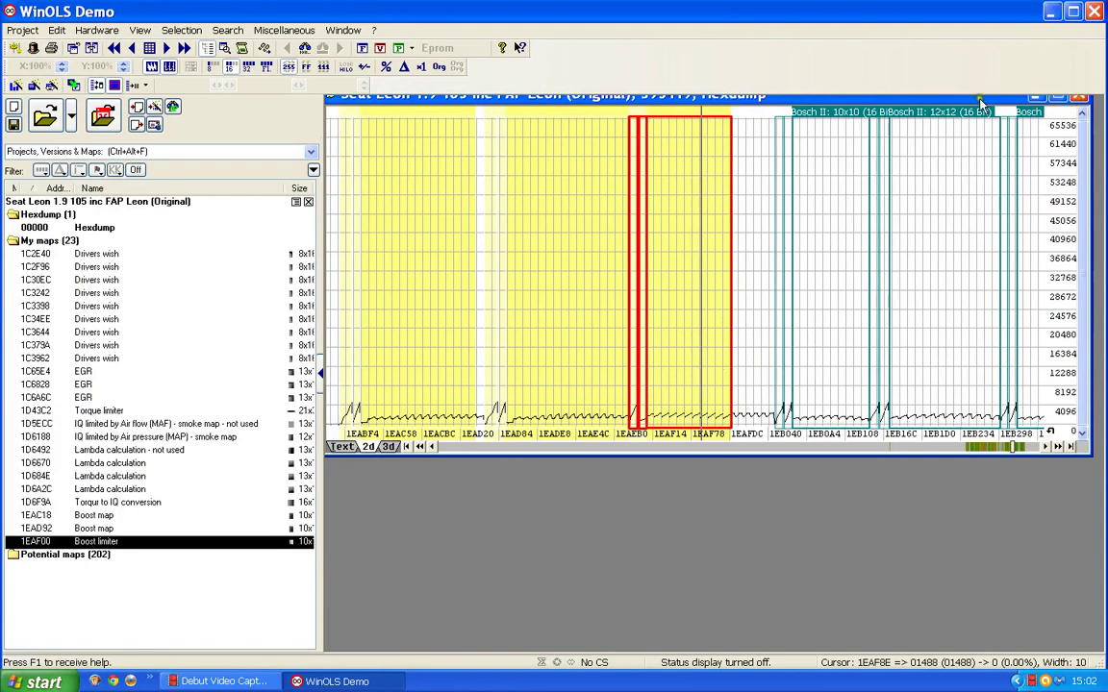
Examine the 2D hexdump curve between the boost limiter map and the following Bosch II 10x10 map, close up and in overview
left_click_drag(979, 102, 967, 124)
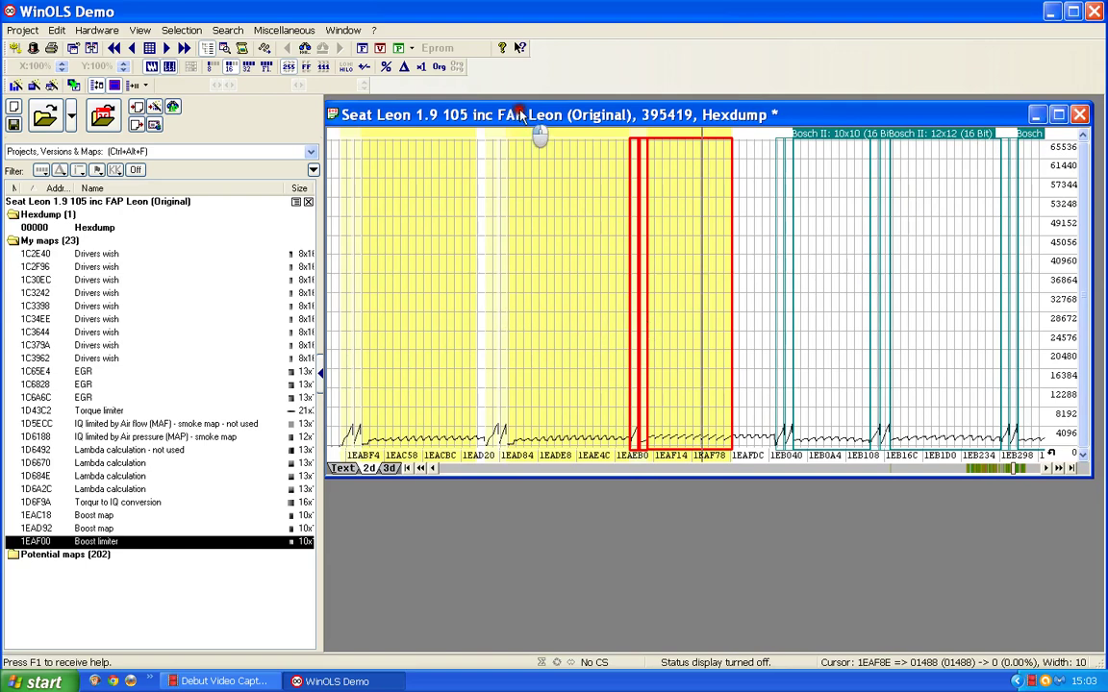
left_click_drag(519, 114, 523, 112)
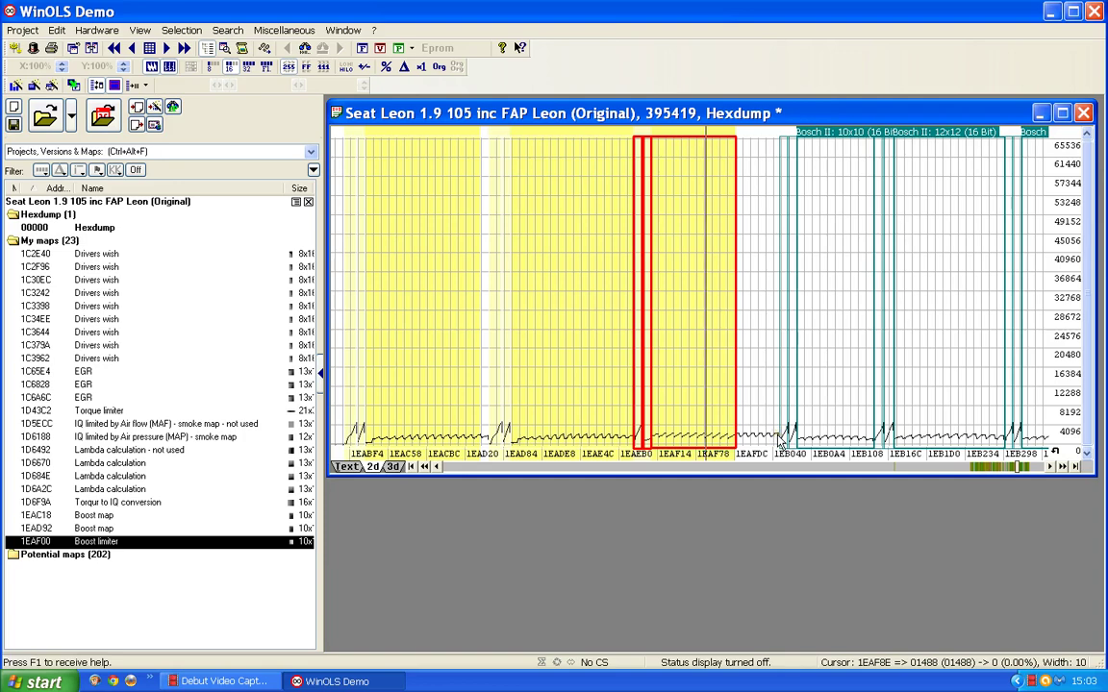
left_click(135, 30)
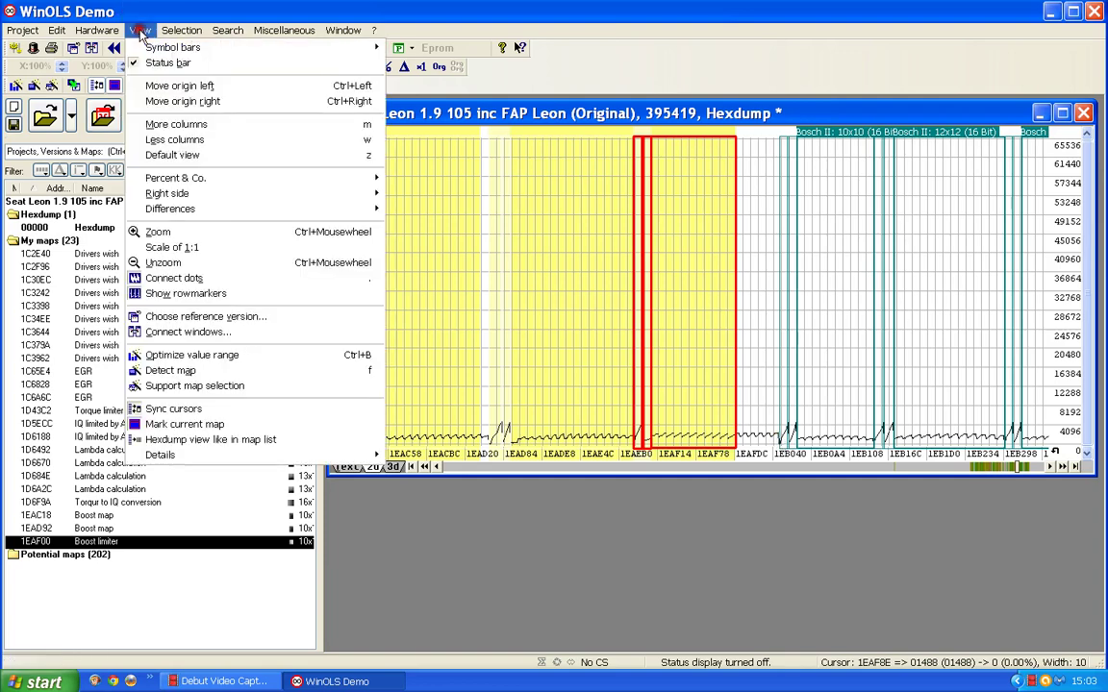
left_click(156, 232)
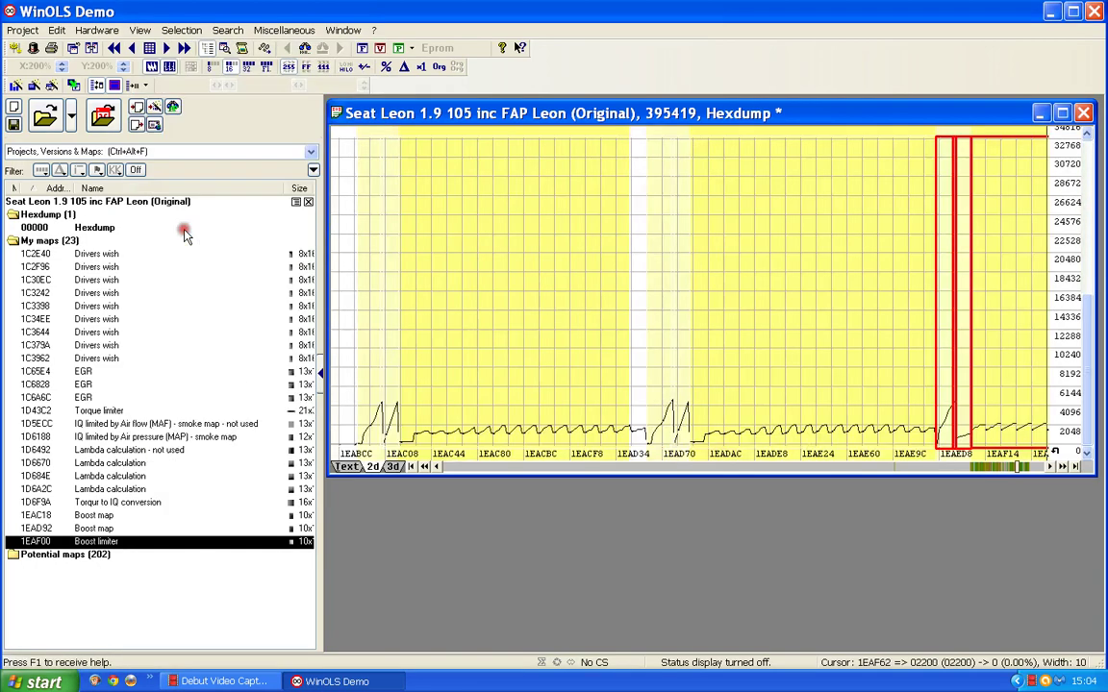
left_click(1038, 467)
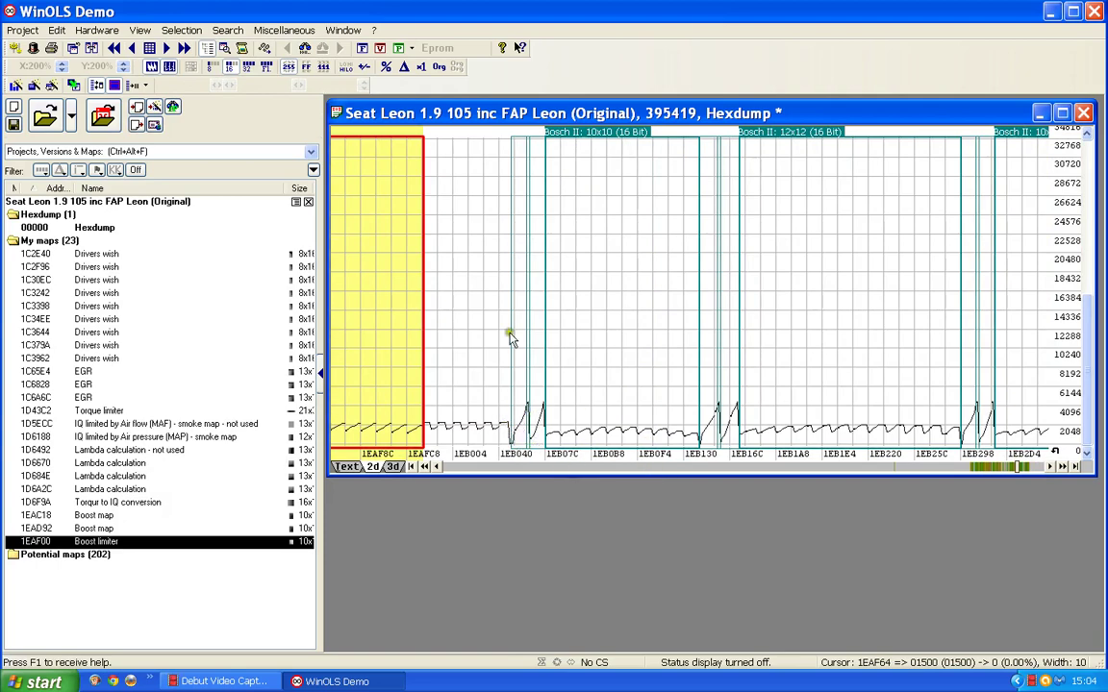
left_click(139, 30)
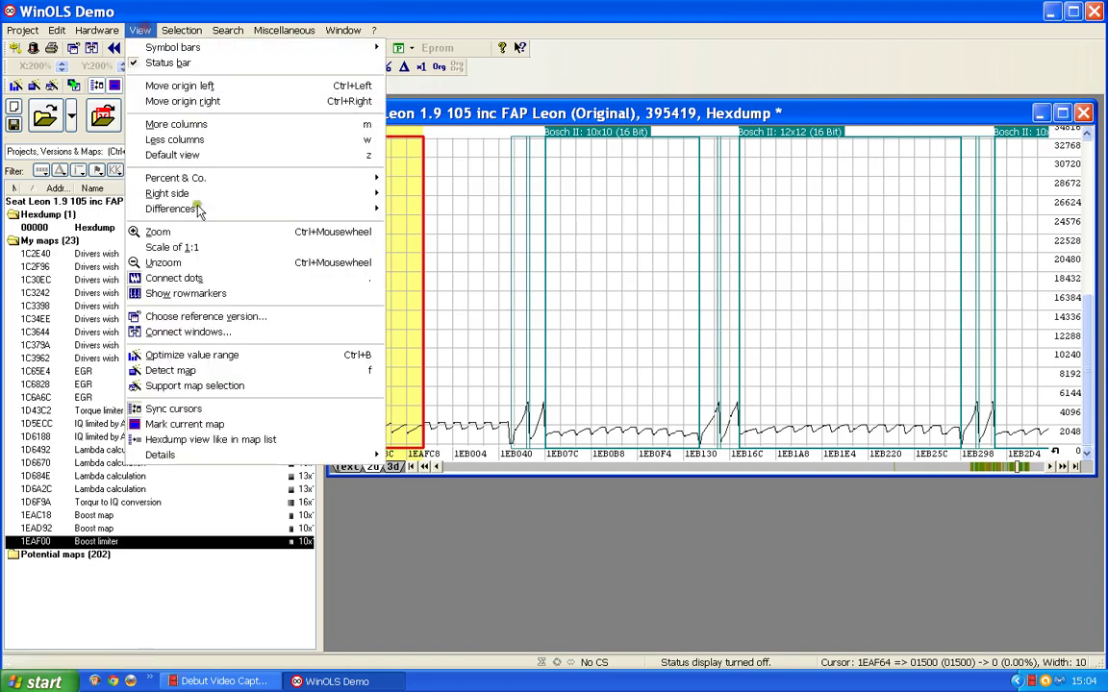
left_click(166, 233)
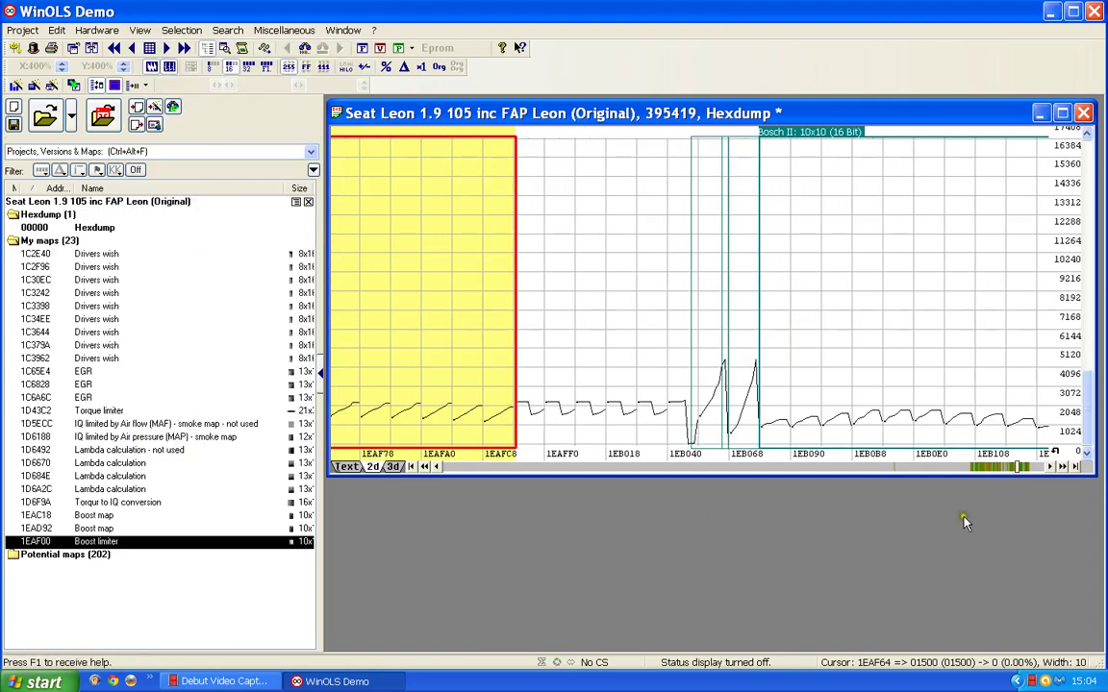
left_click(1063, 466)
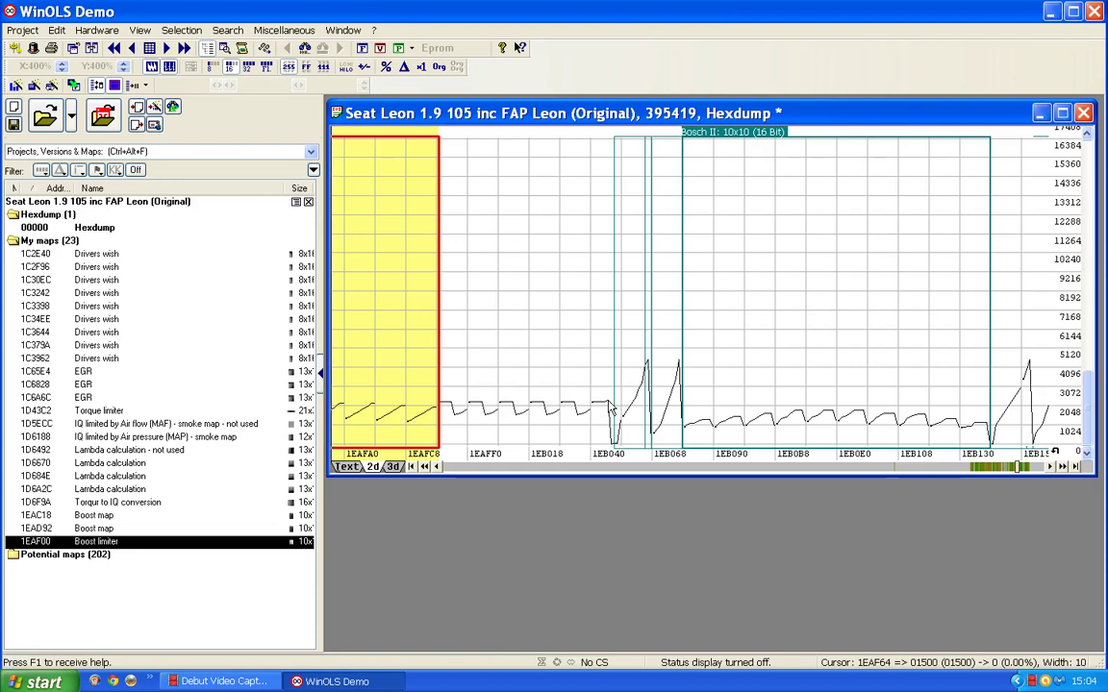
left_click(140, 30)
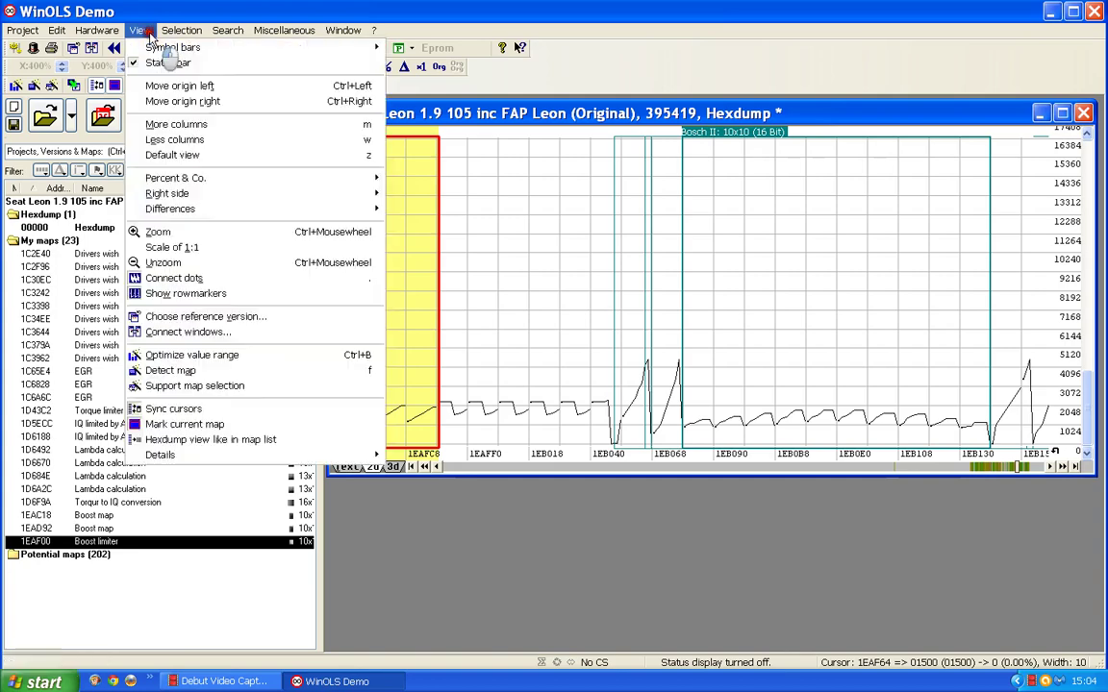
left_click(173, 266)
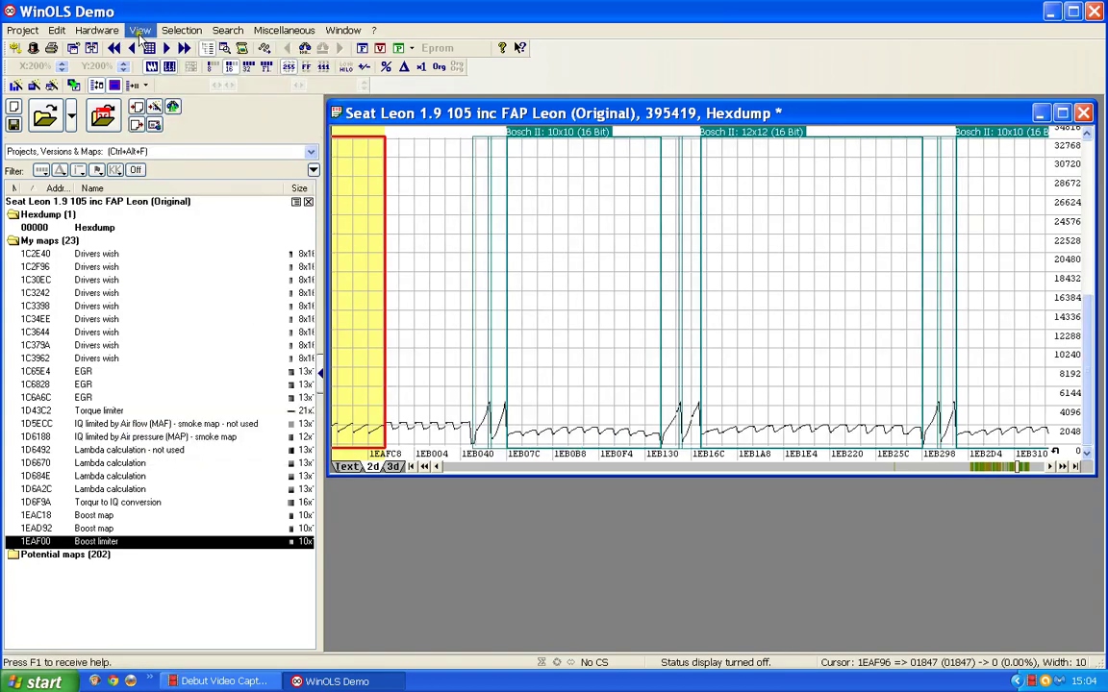
left_click(140, 30)
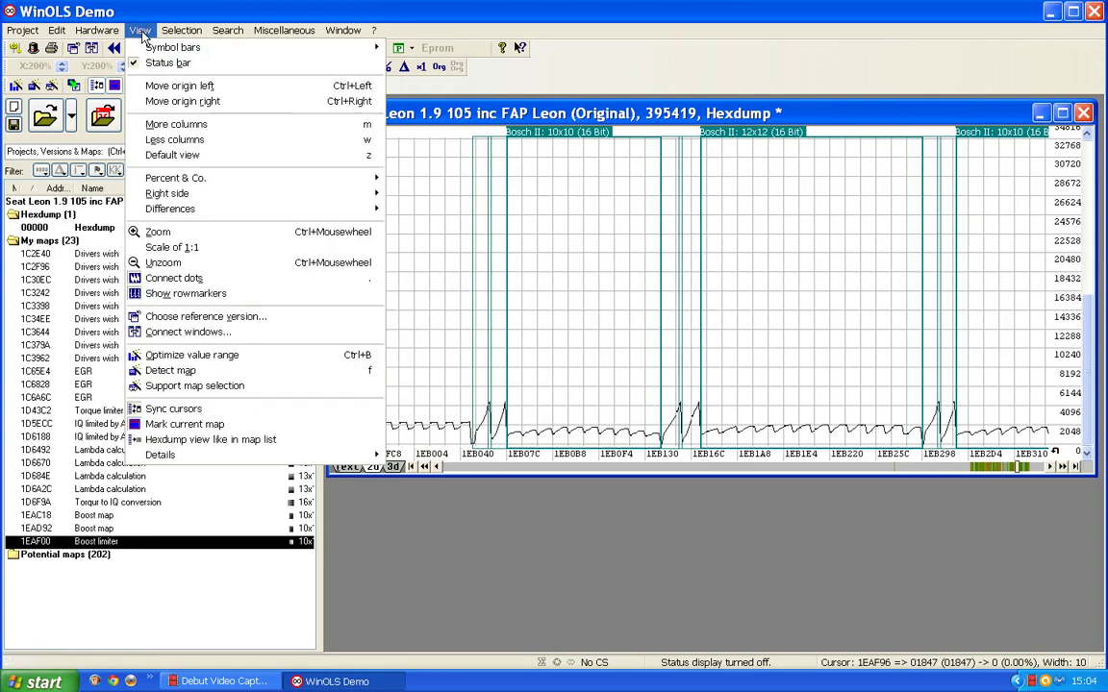
left_click(162, 262)
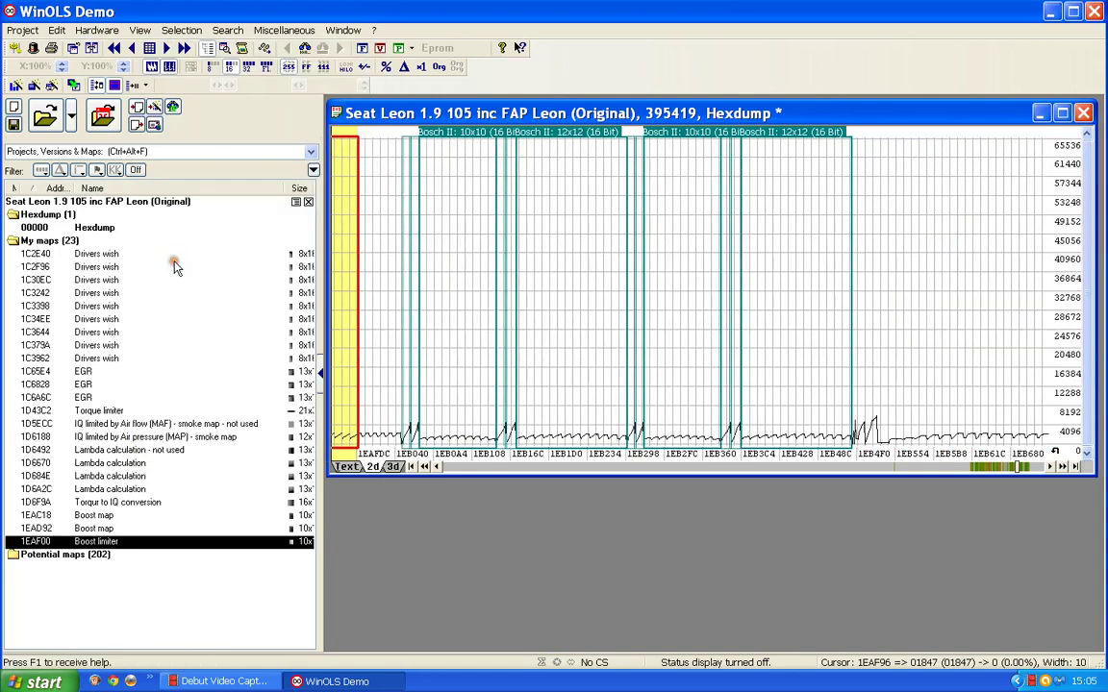
scroll(403, 378, "up", 3)
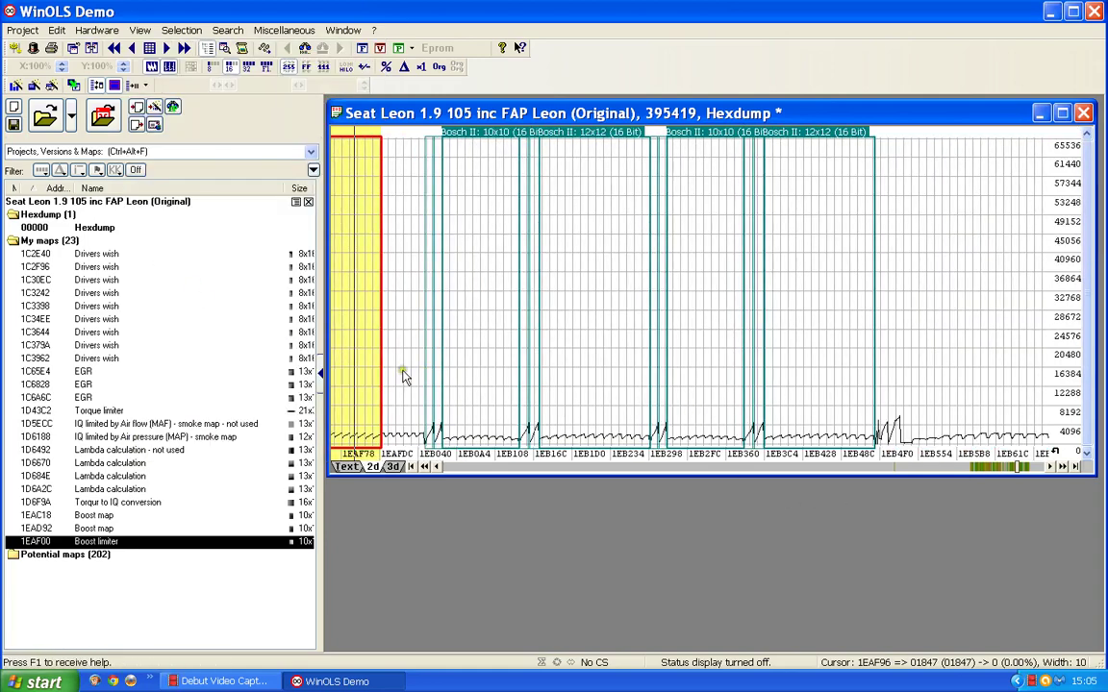
scroll(404, 378, "up", 6)
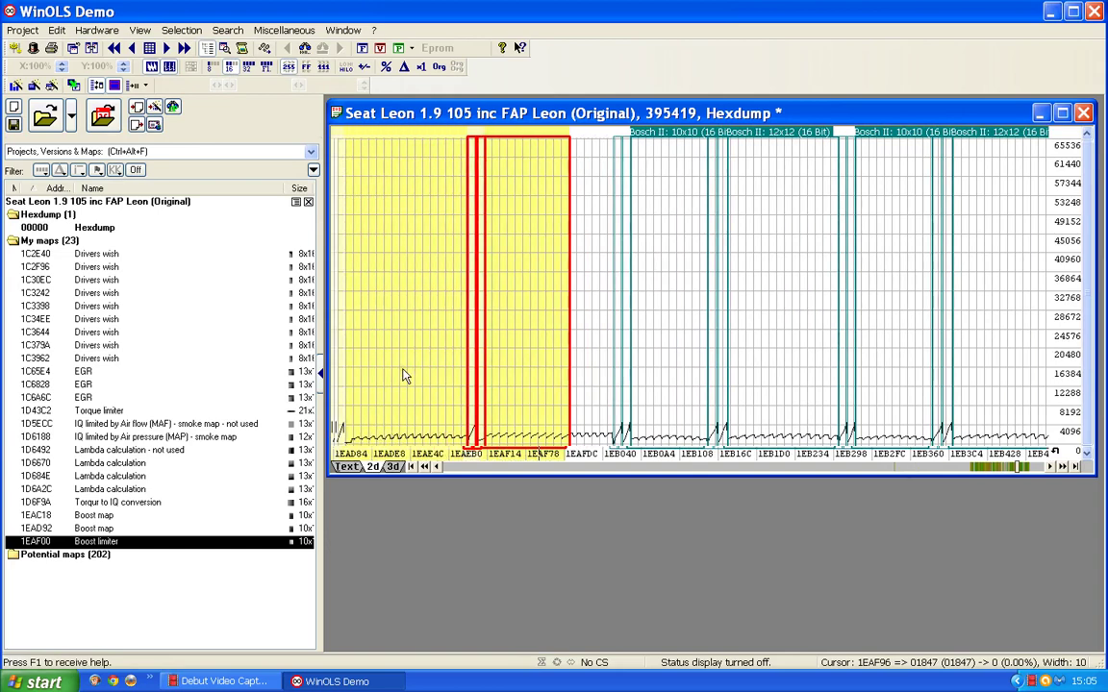
Mark the peak value just before the first Bosch II 10x10 map and show its surroundings in the text view
left_click(623, 435)
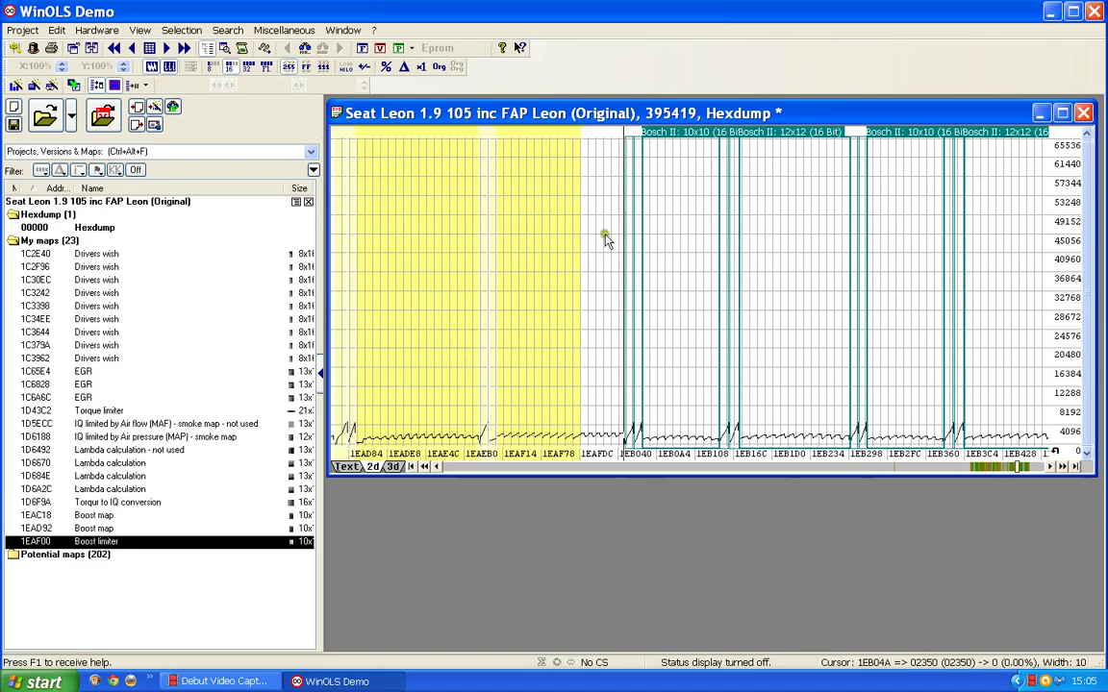
left_click(341, 468)
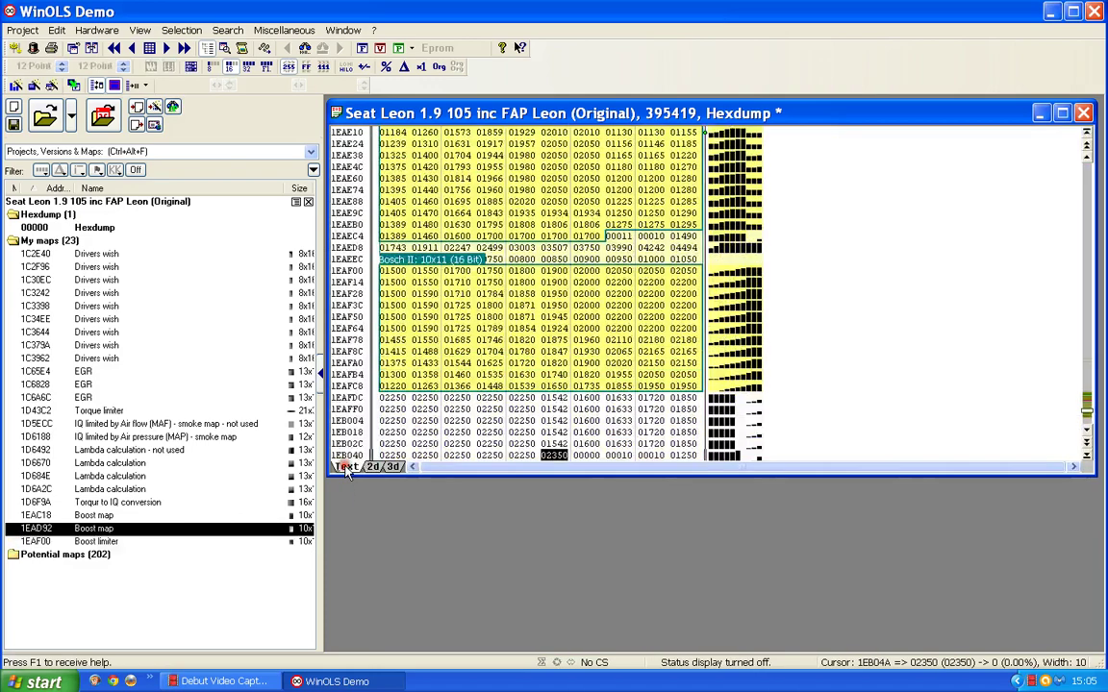
scroll(539, 302, "down", 4)
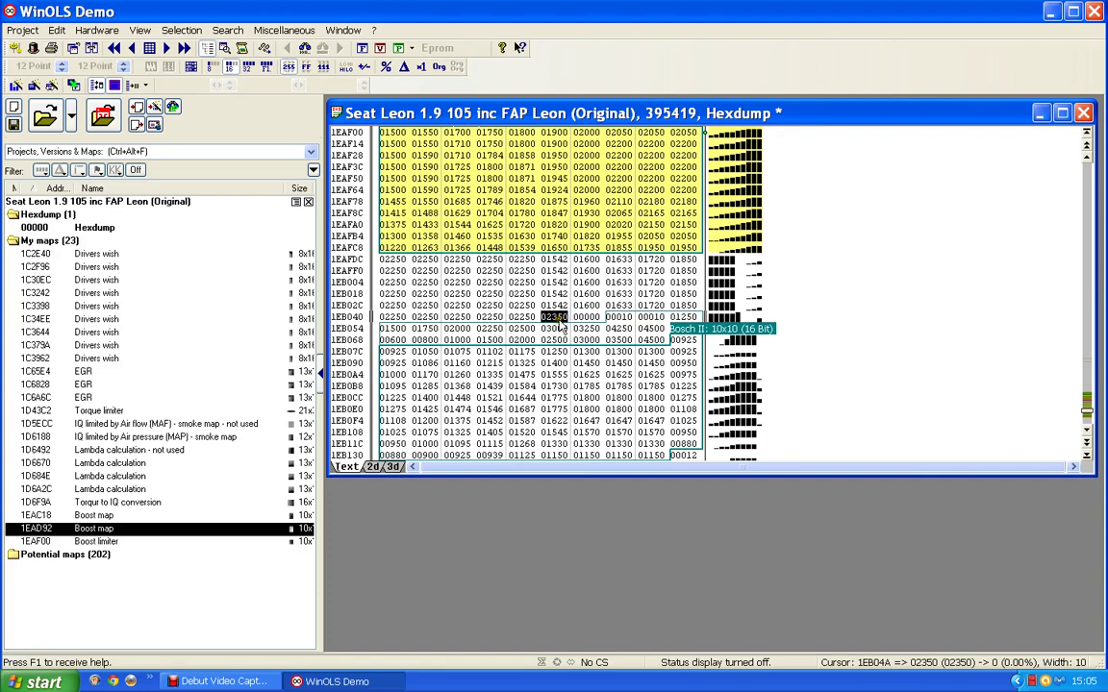
Select the single cell at address 1EB04A in the hexdump and convert the selection to a map
left_click(183, 31)
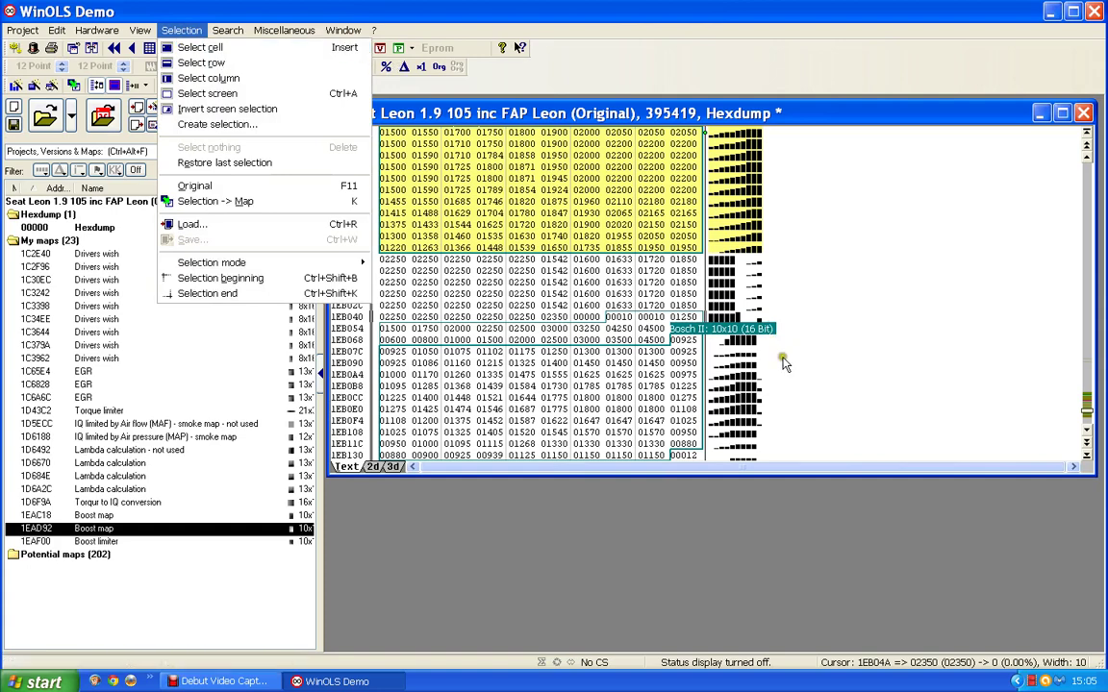
left_click(589, 363)
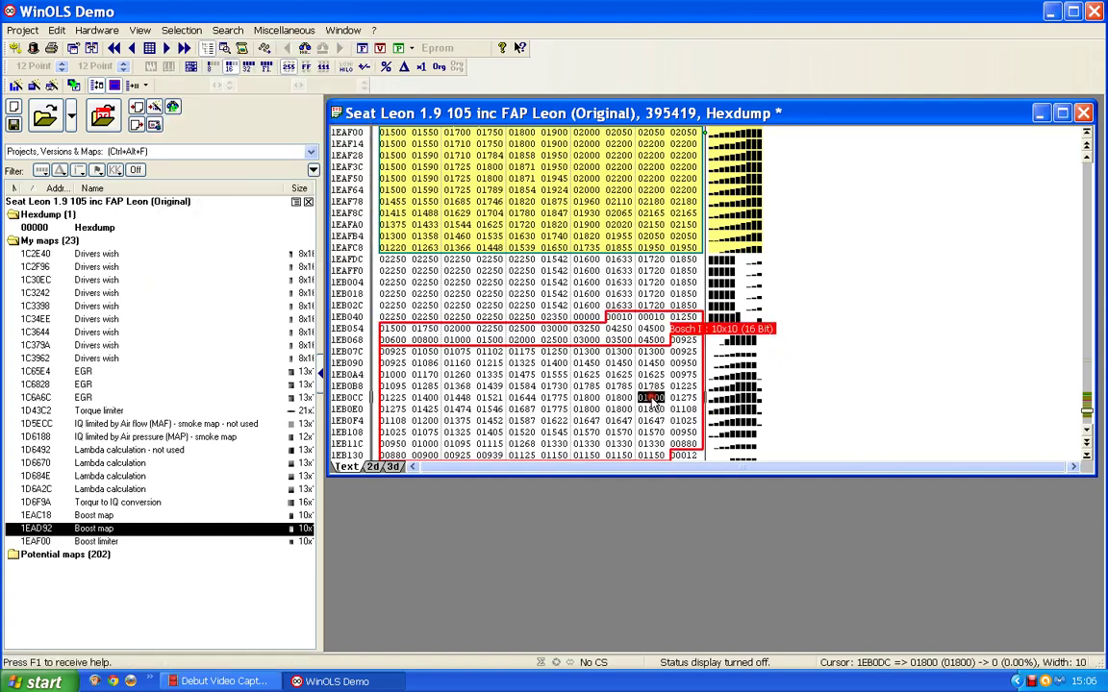
left_click(558, 318)
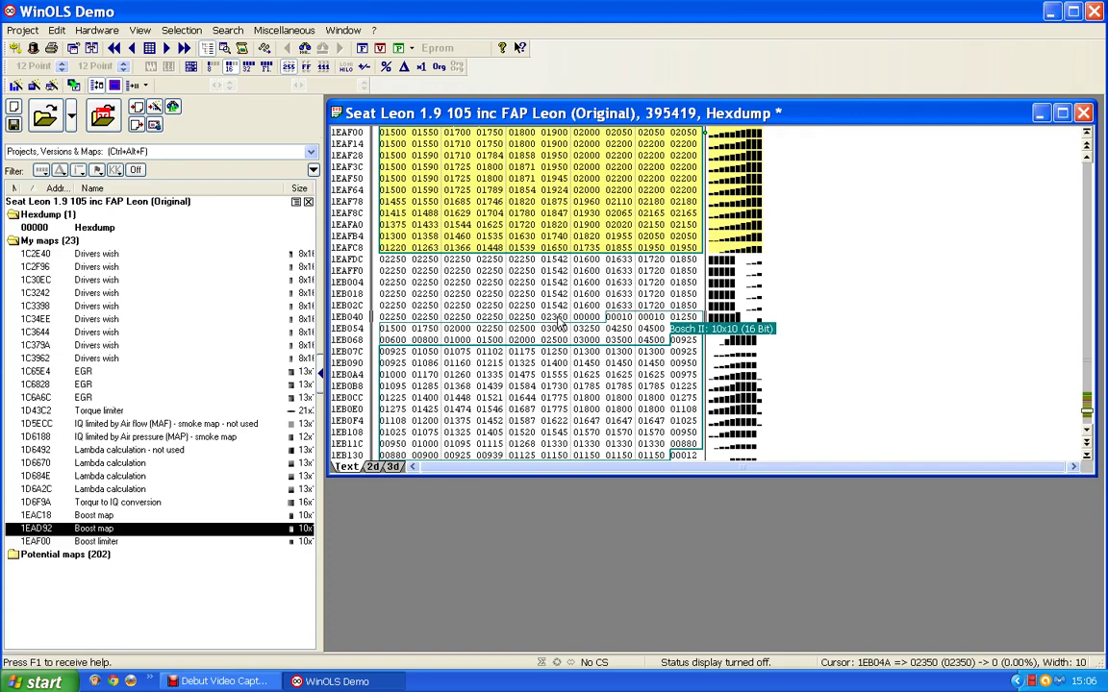
key("Right")
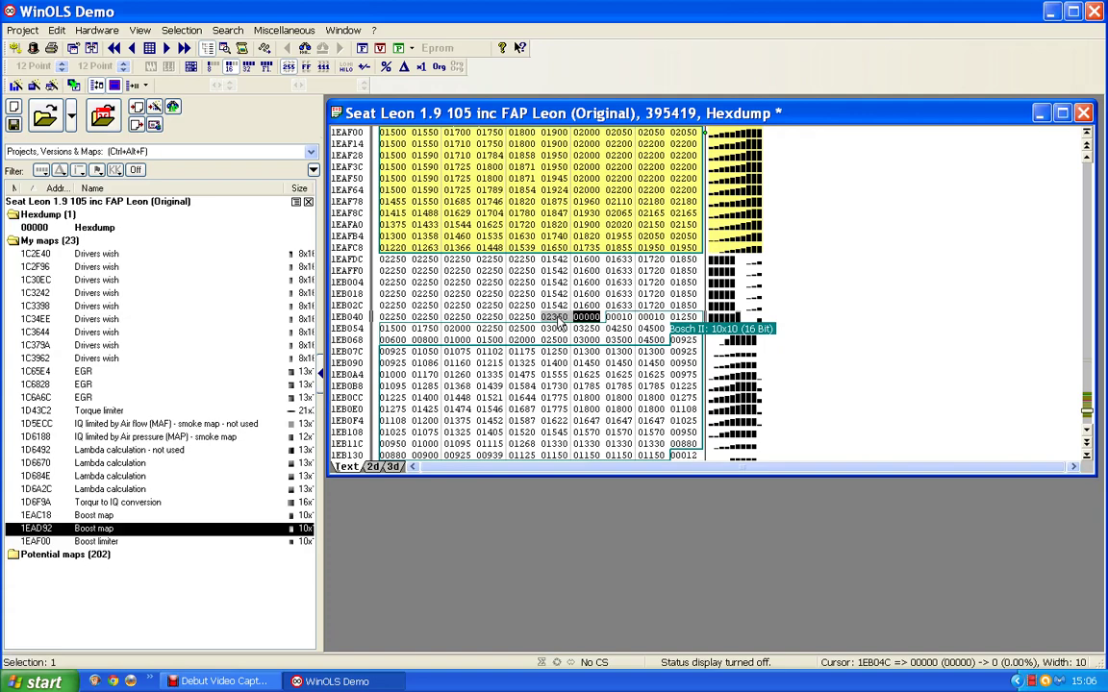
key("k")
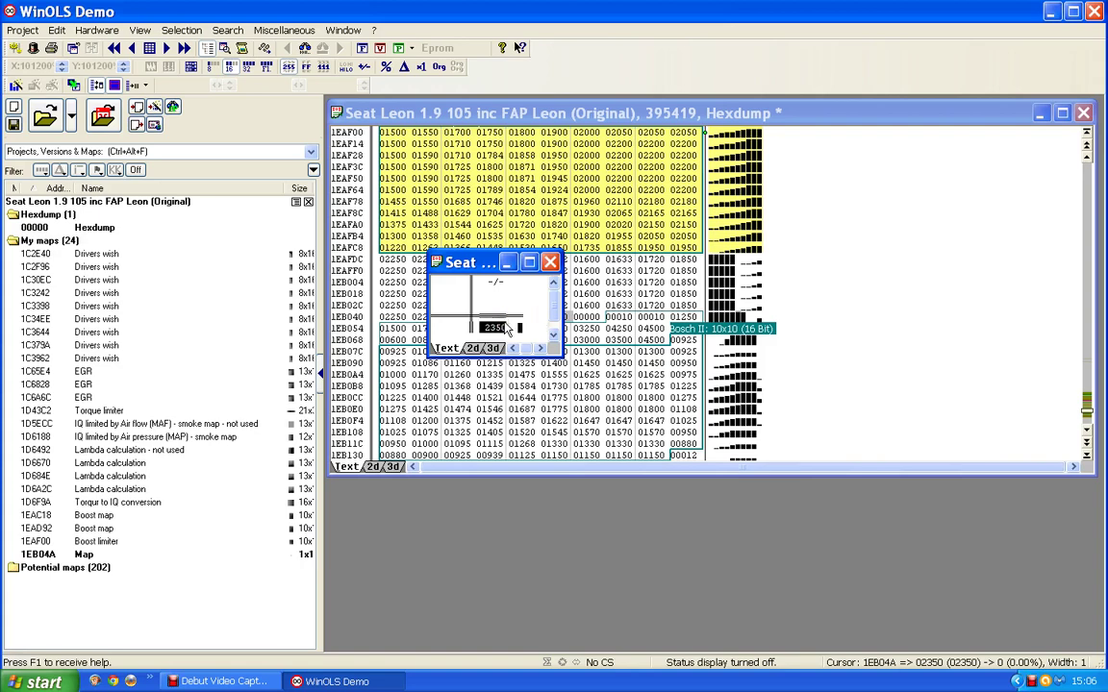
Name the new 1EB04A map SVBL and give it the description "single value boost limit"
key("ctrl+e")
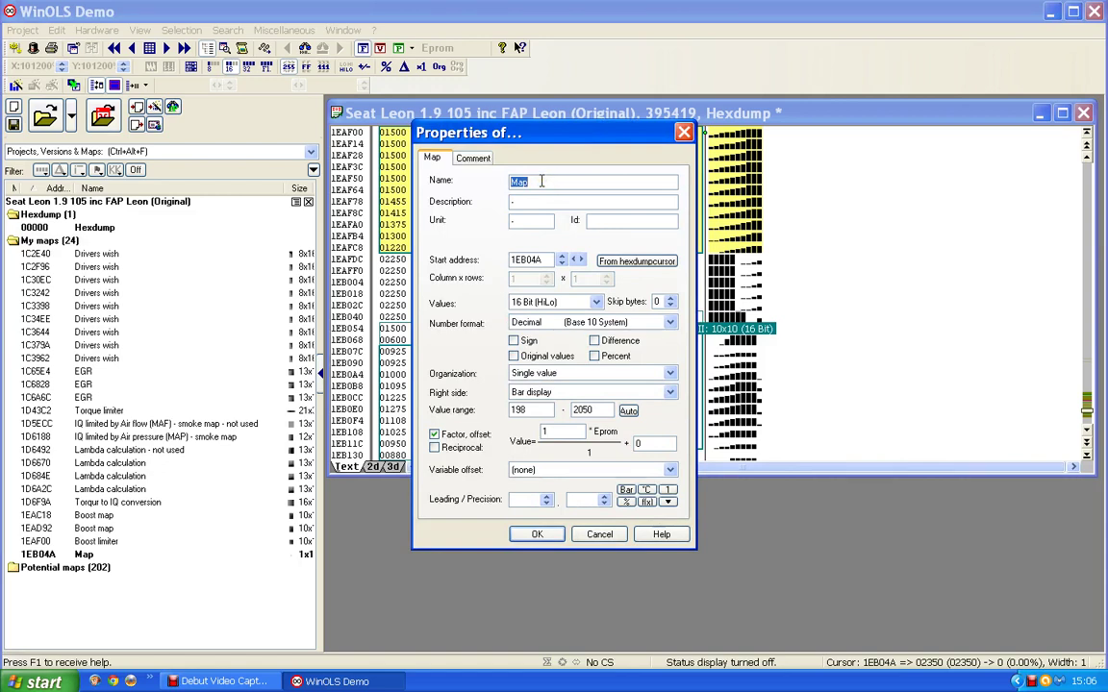
type("SVBL")
left_click_drag(520, 202, 489, 205)
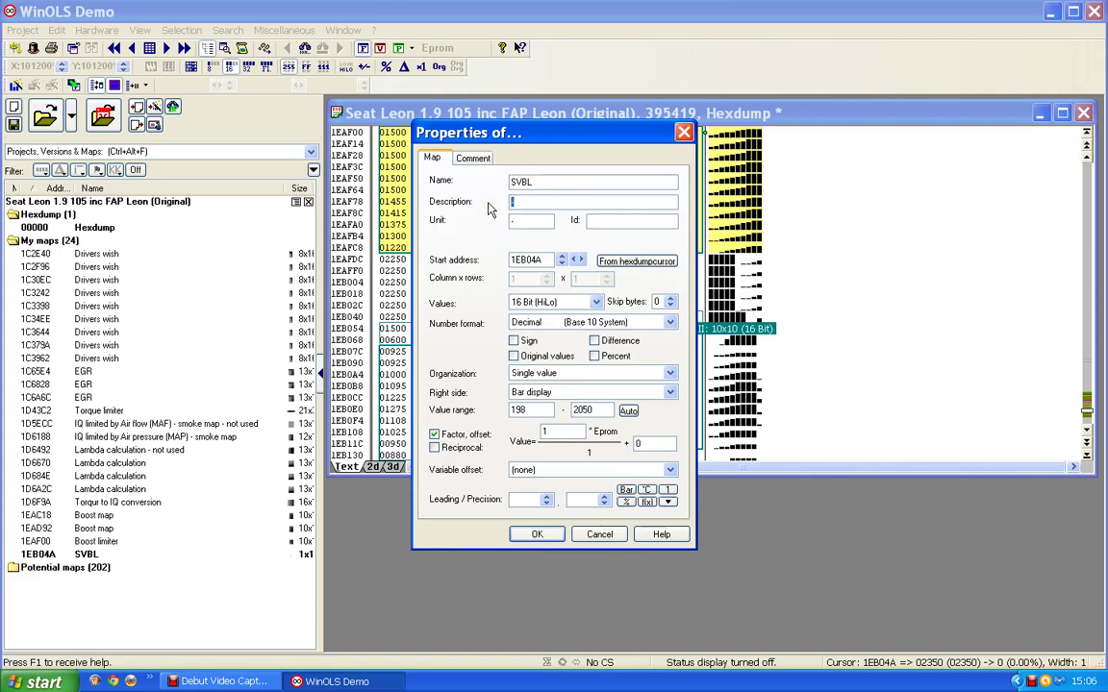
type("glr")
type(" value boost")
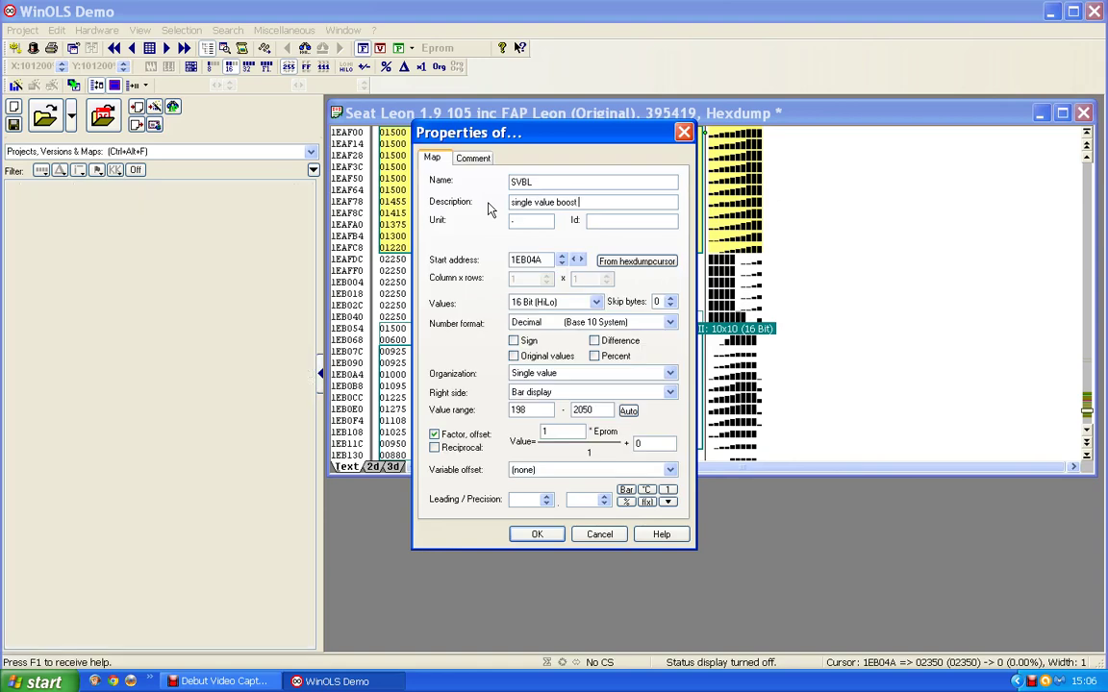
type(" limit")
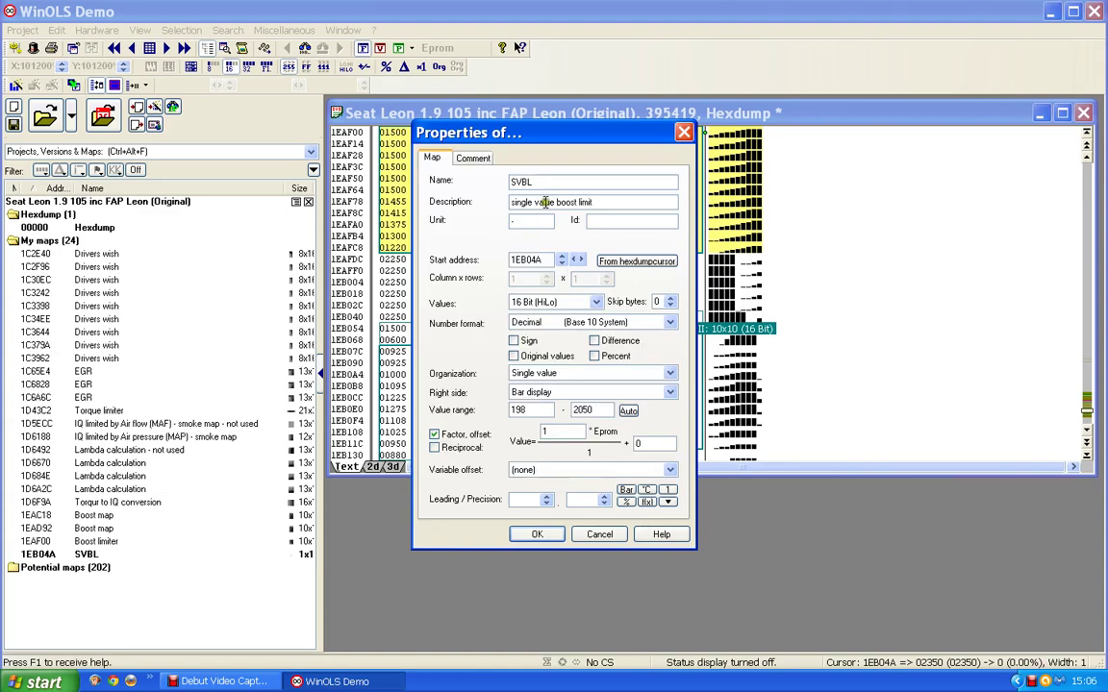
Set the SVBL map's unit to mbar, apply the properties and close the map's window
left_click(478, 223)
type("mbar")
left_click(535, 536)
left_click(484, 160)
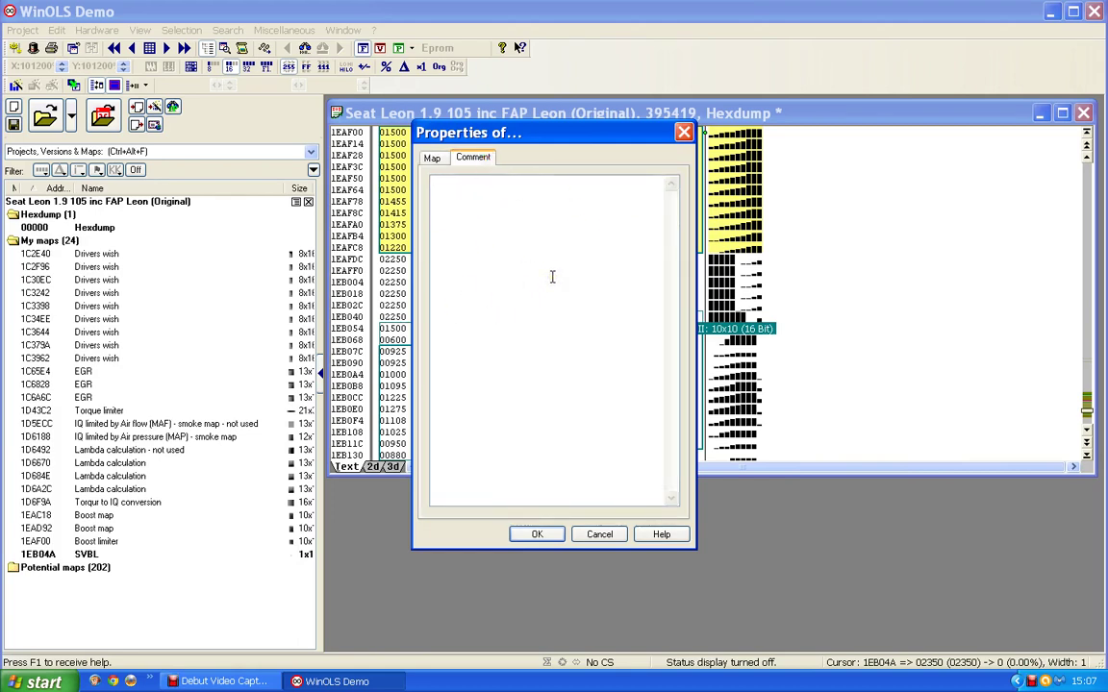
left_click(431, 158)
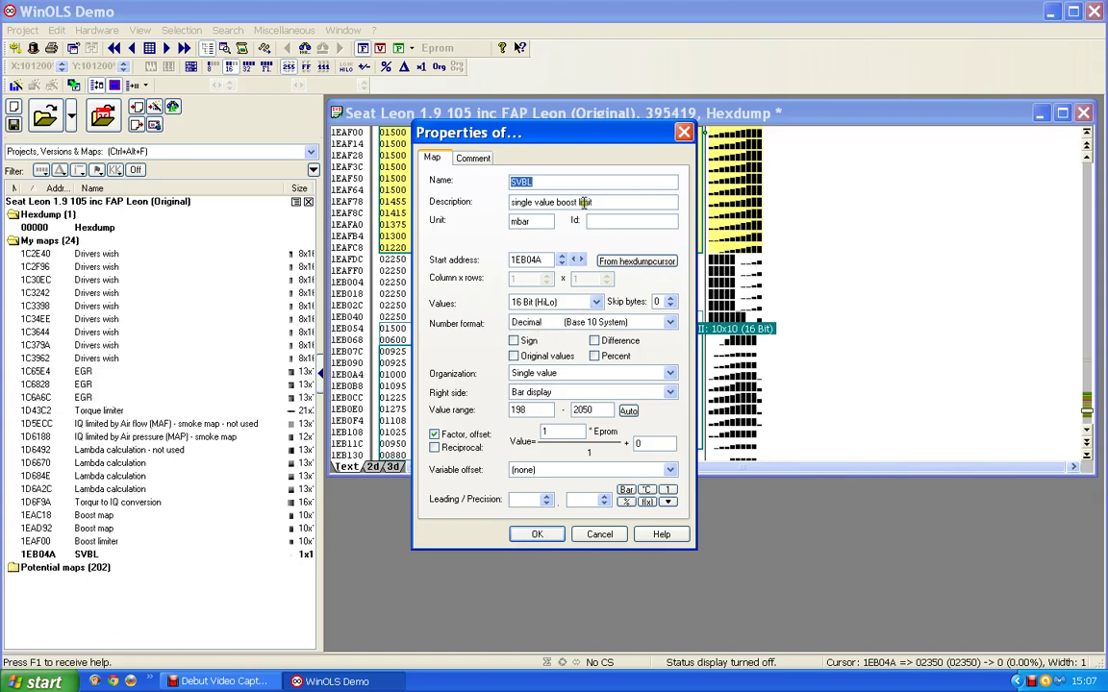
left_click(539, 535)
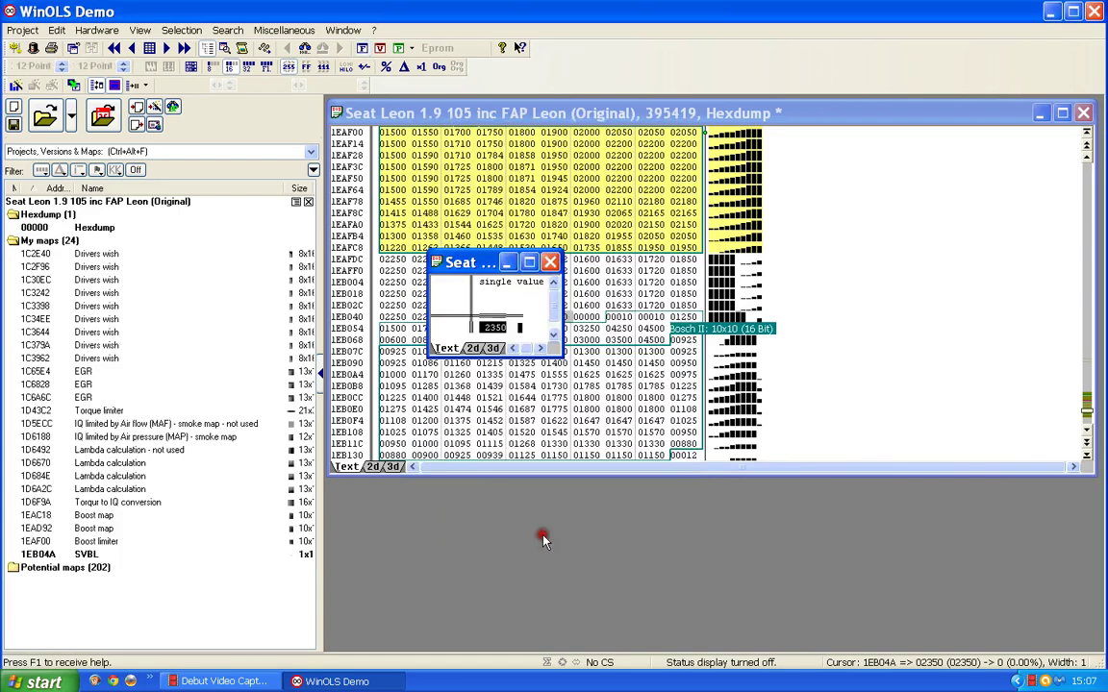
left_click(550, 261)
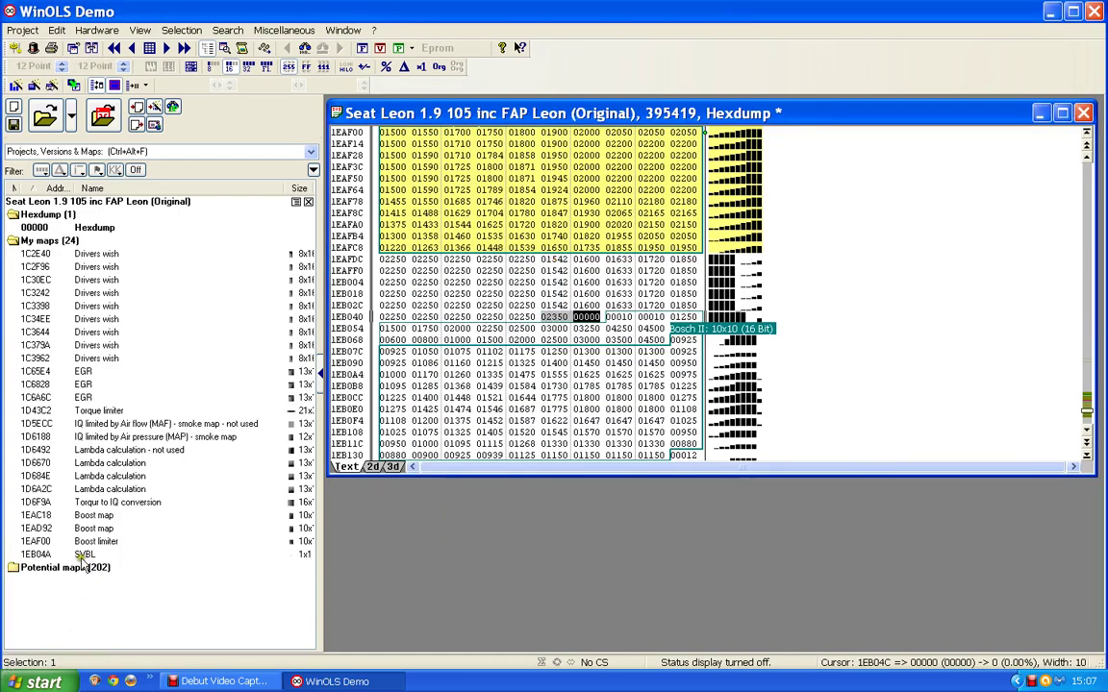